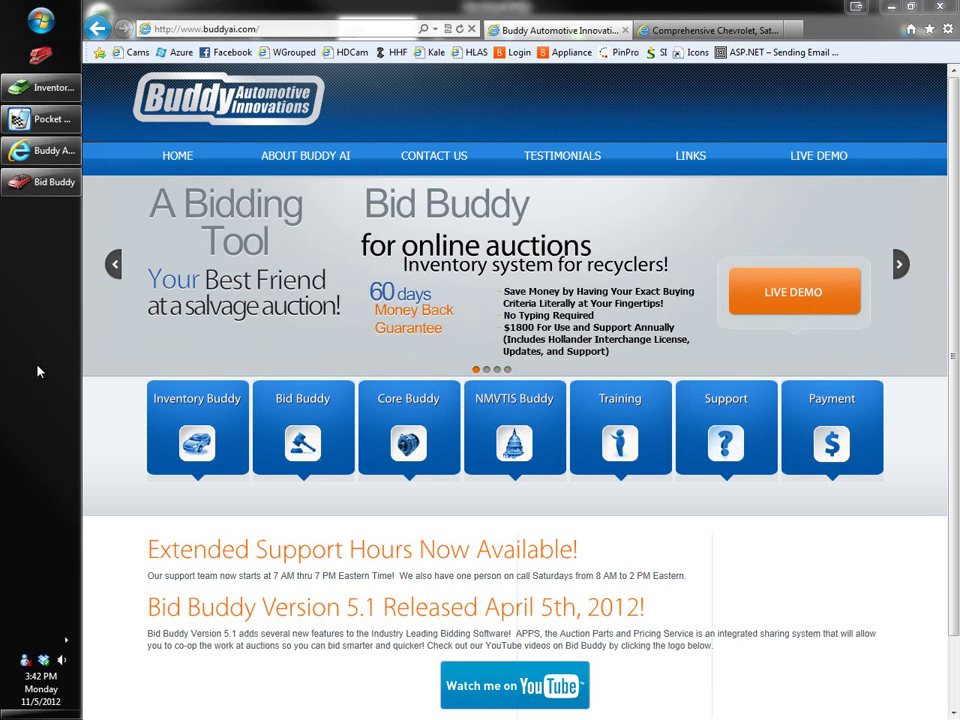
- Bring up the Comprehensive Chevrolet tab showing the CompNine Total VIN Decoder page
left_click(666, 36)
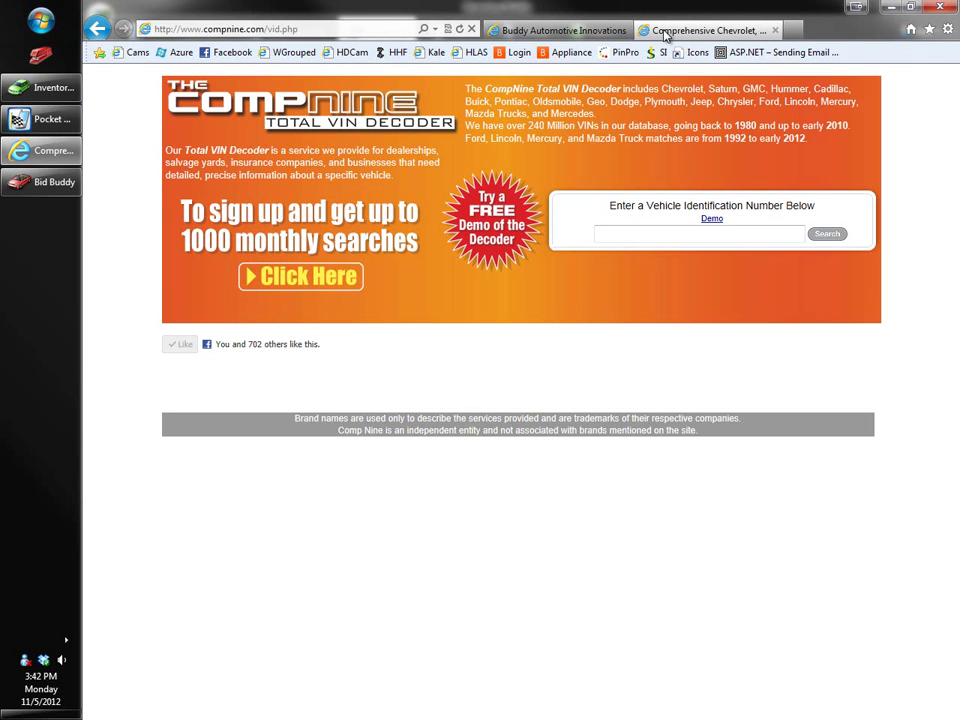
left_click(666, 33)
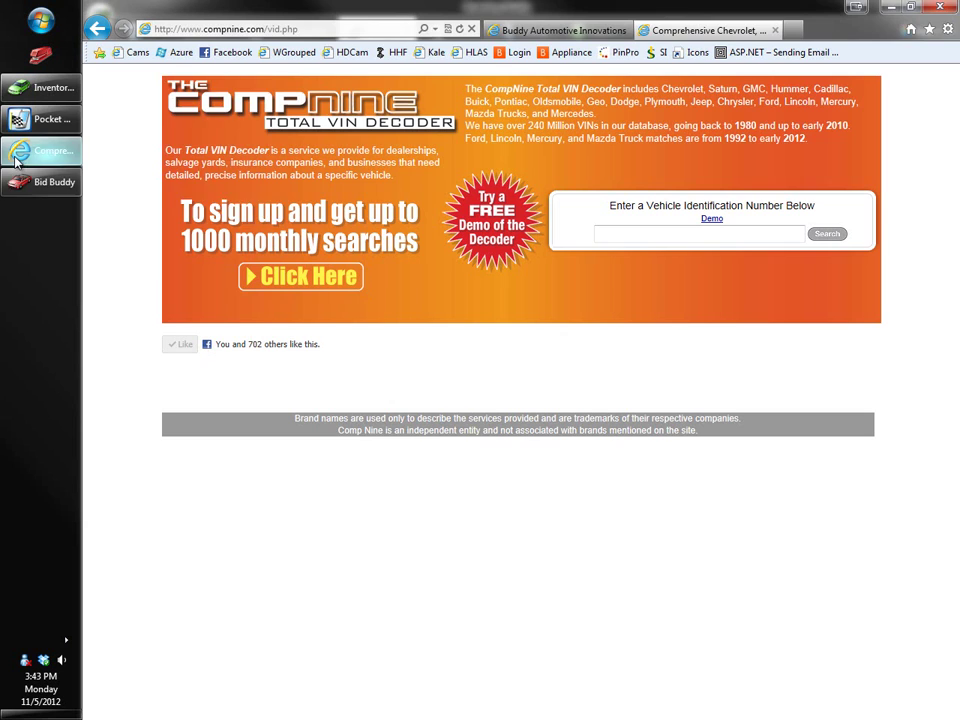
- Load the IAAI Atlanta East auction and open the 2008 Chevrolet Cobalt's $3,940.56 parts list
left_click(30, 183)
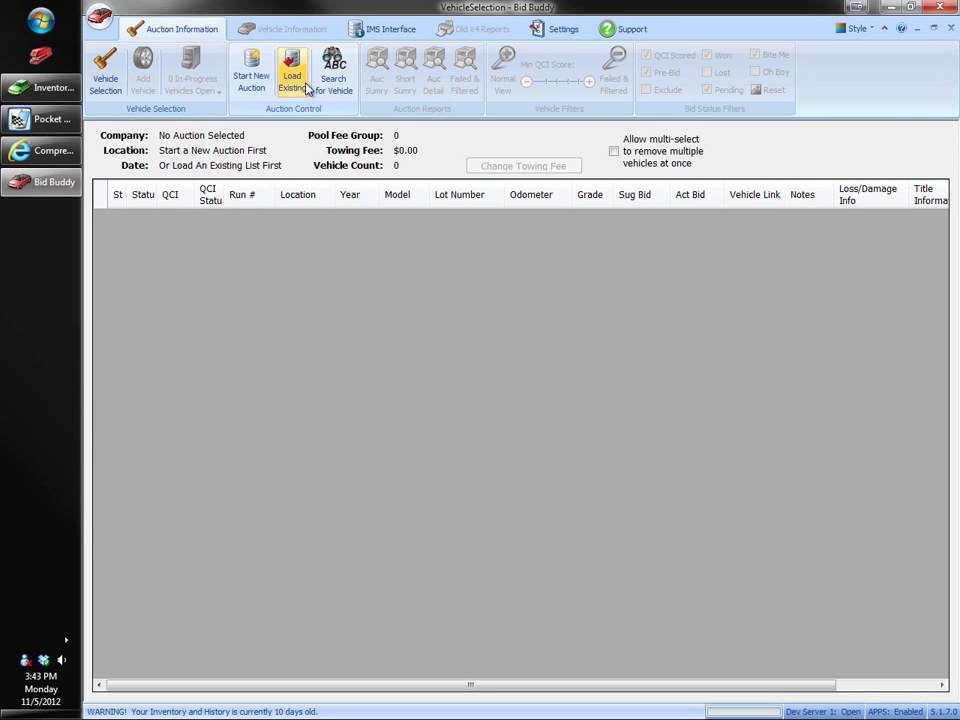
left_click(293, 80)
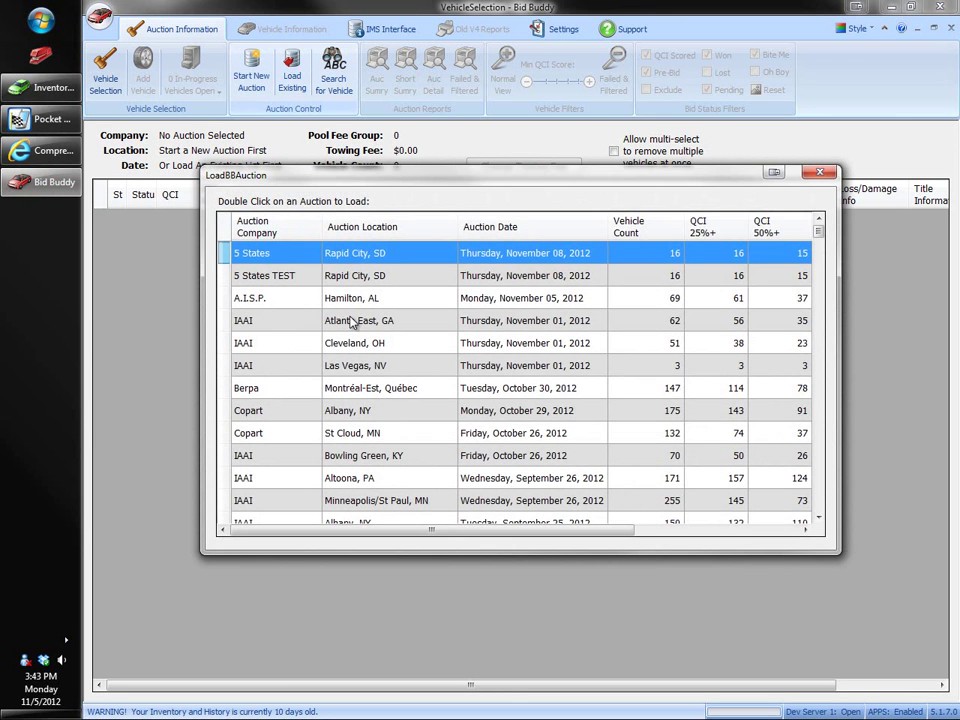
left_click(350, 320)
double_click(350, 320)
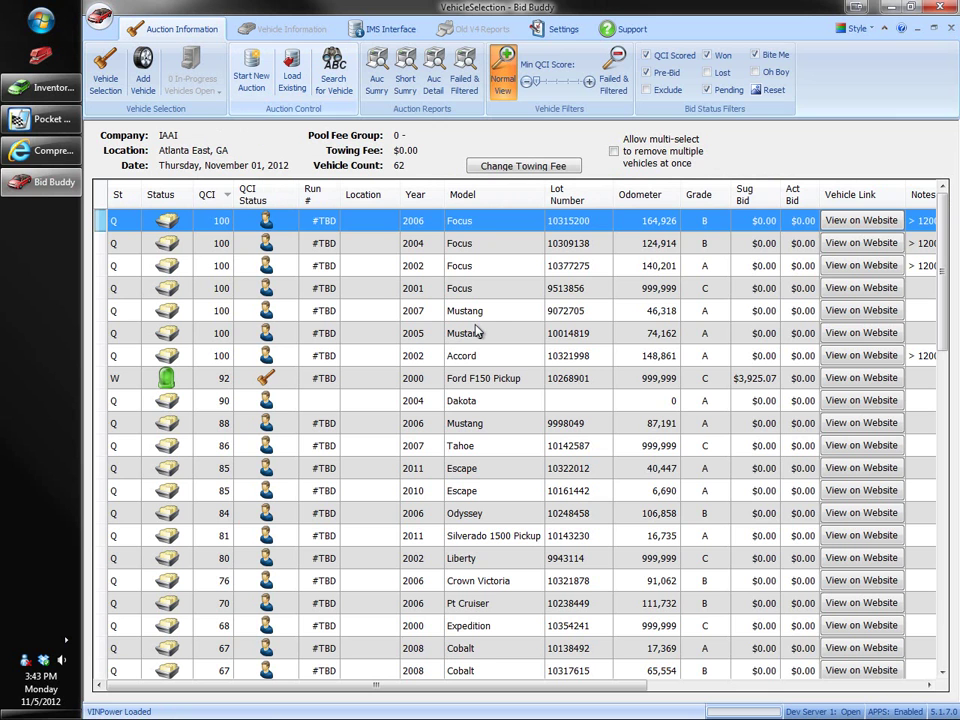
left_click(472, 655)
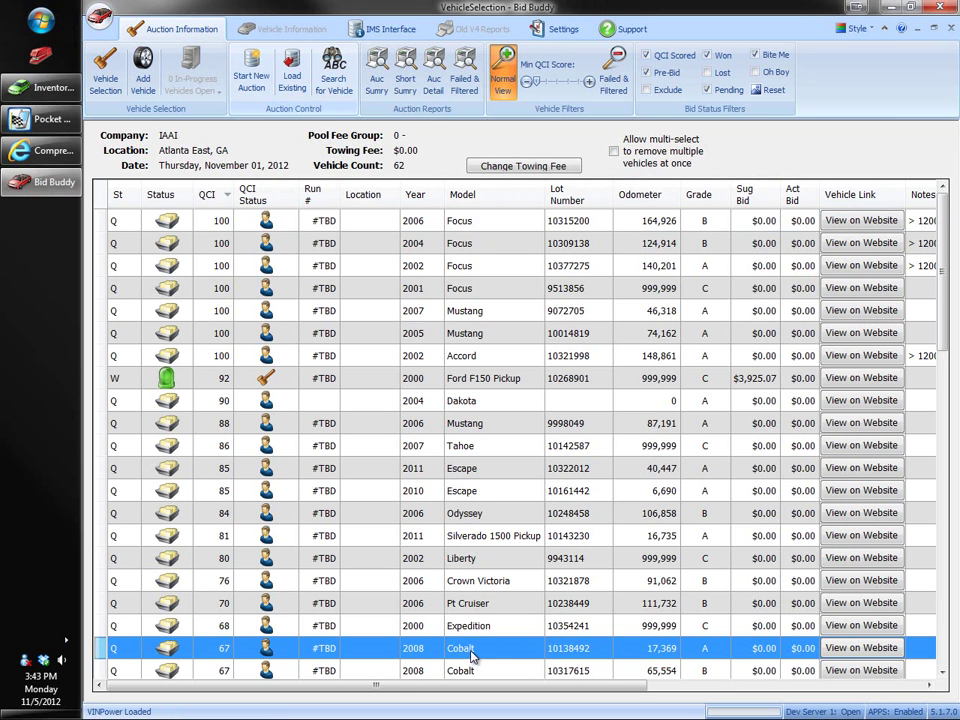
double_click(468, 658)
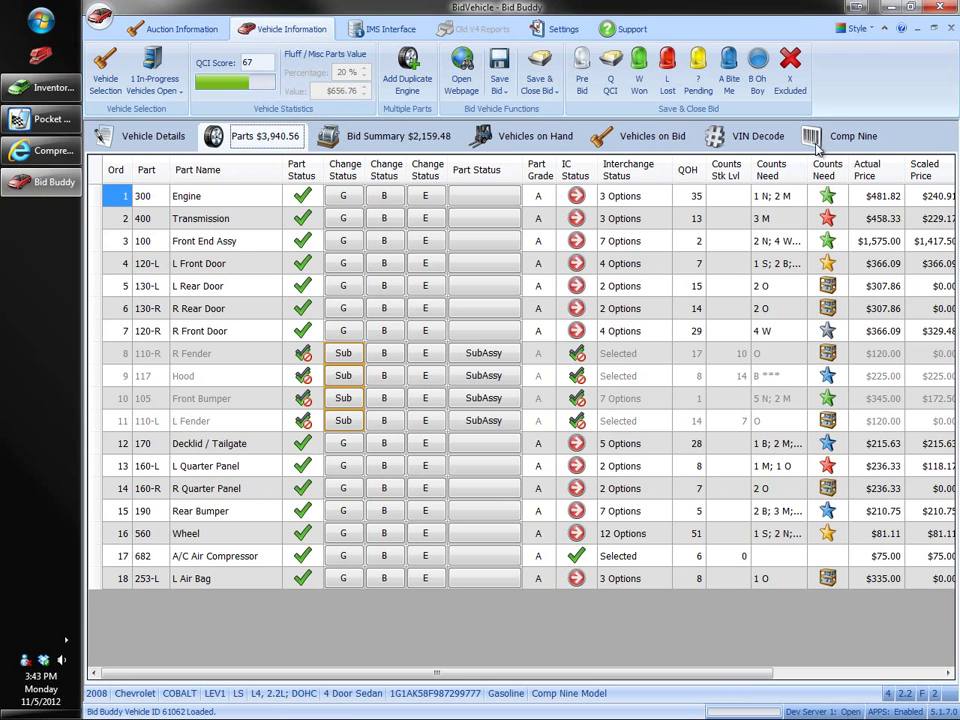
- Search the Cobalt's Comp Nine build sheet for 'tran', 'whee' and 'colo', surfacing 50U Olympic White
left_click(855, 138)
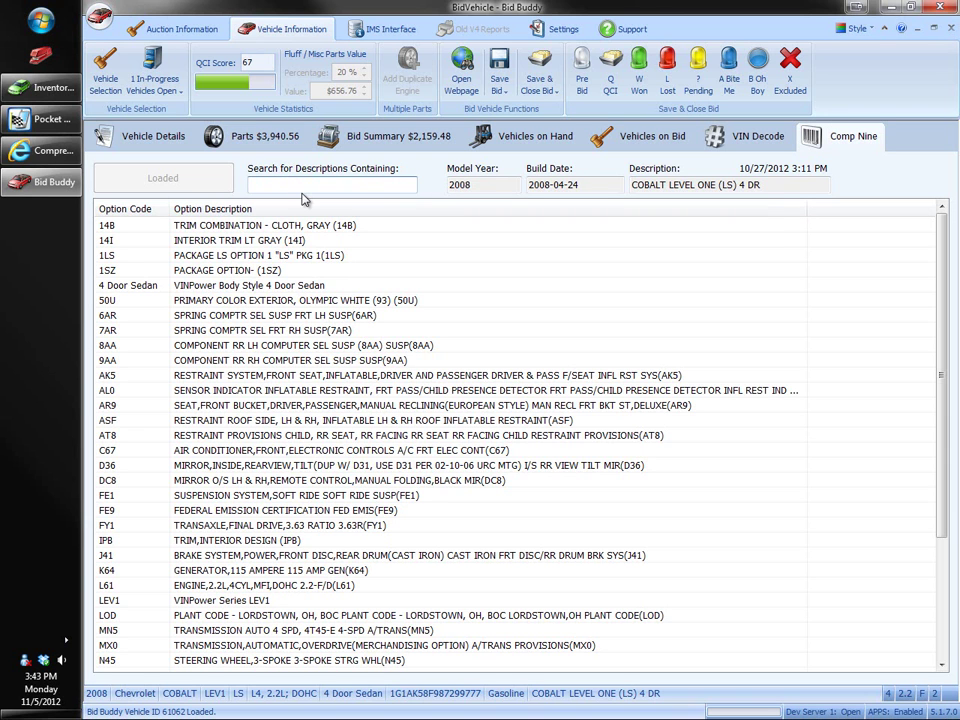
type("tran")
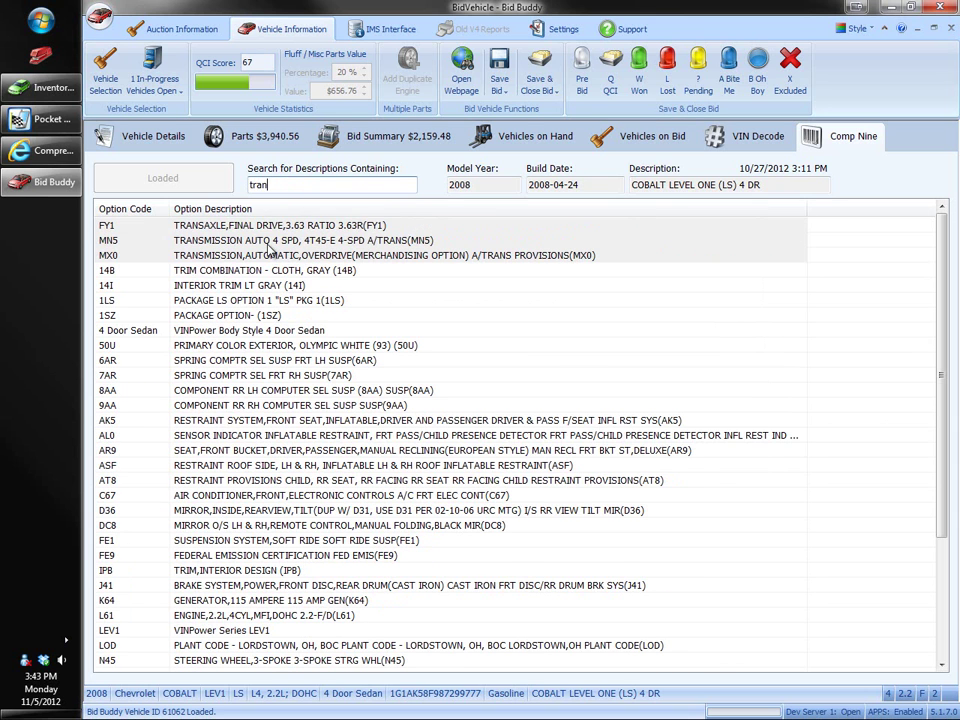
double_click(297, 186)
type("whee")
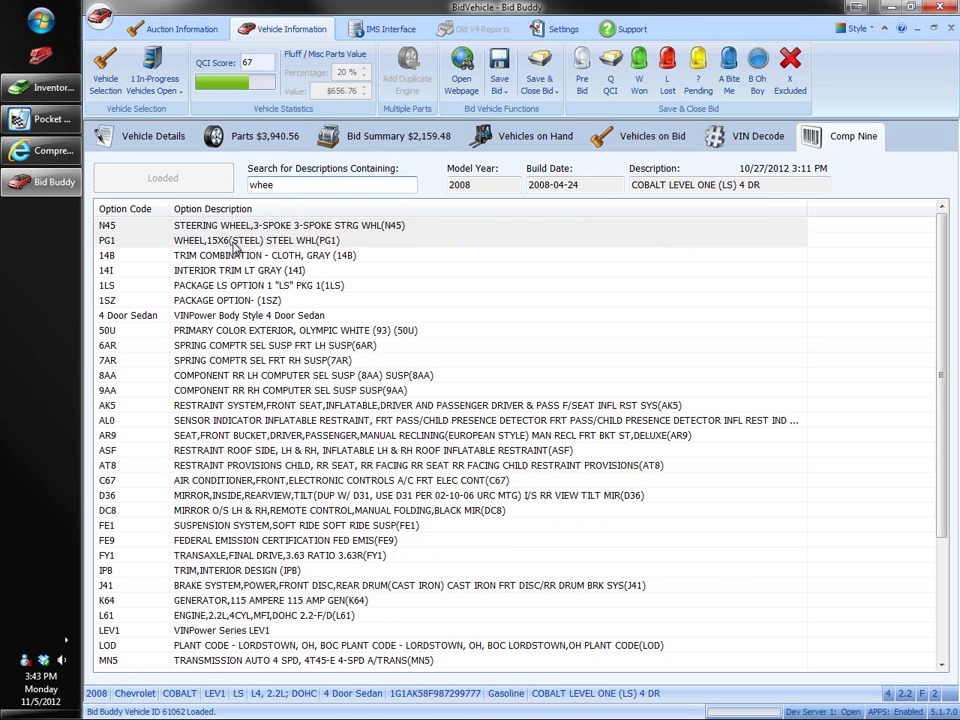
double_click(340, 183)
type("colo")
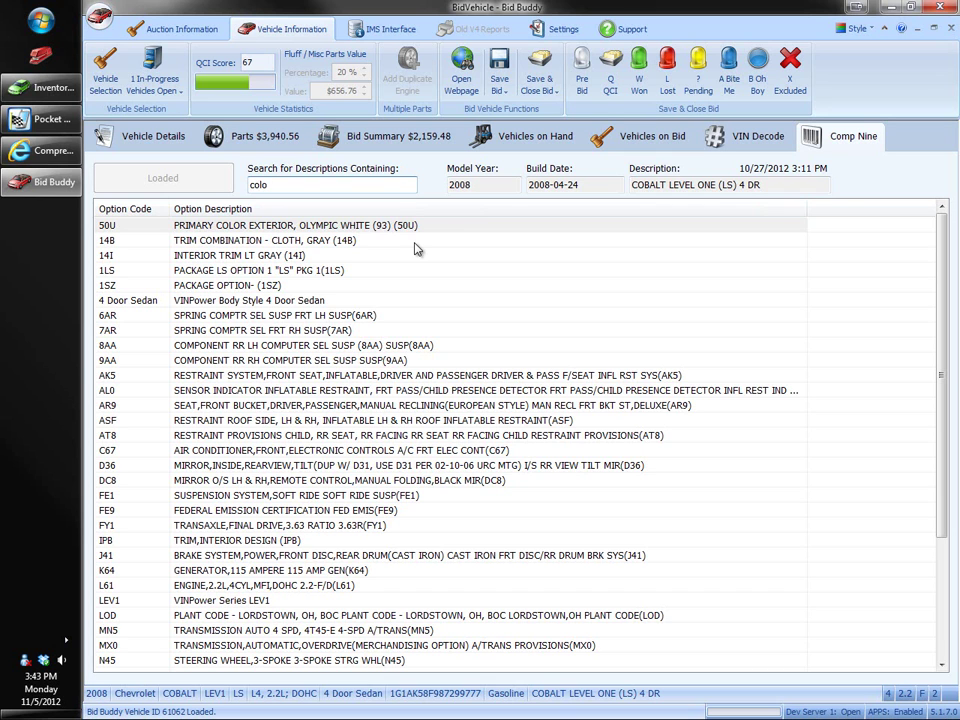
left_click(613, 183)
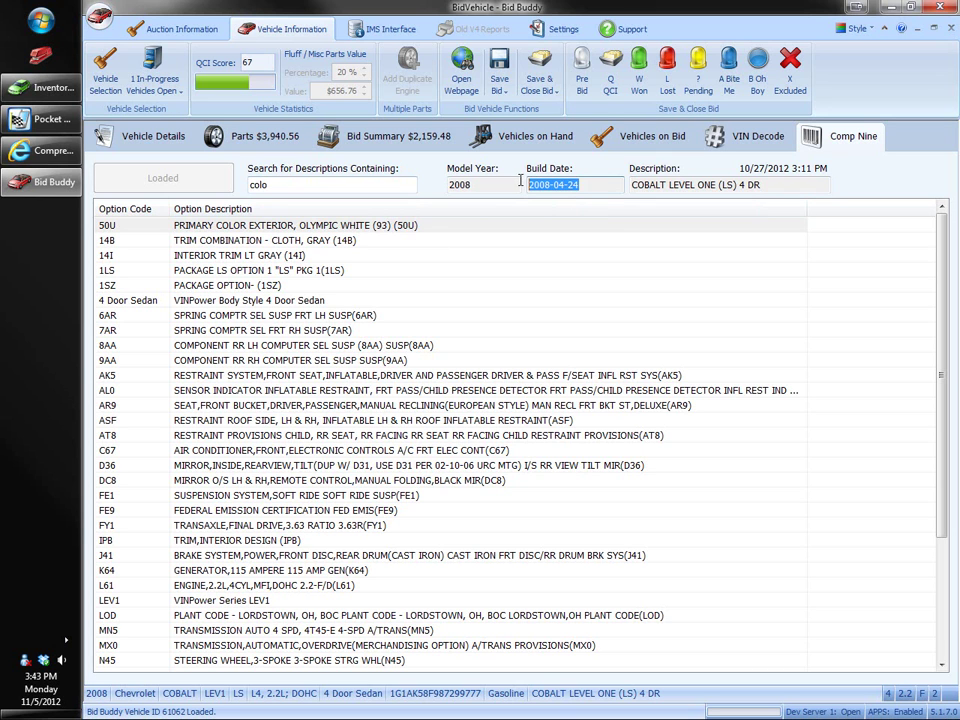
left_click(613, 183)
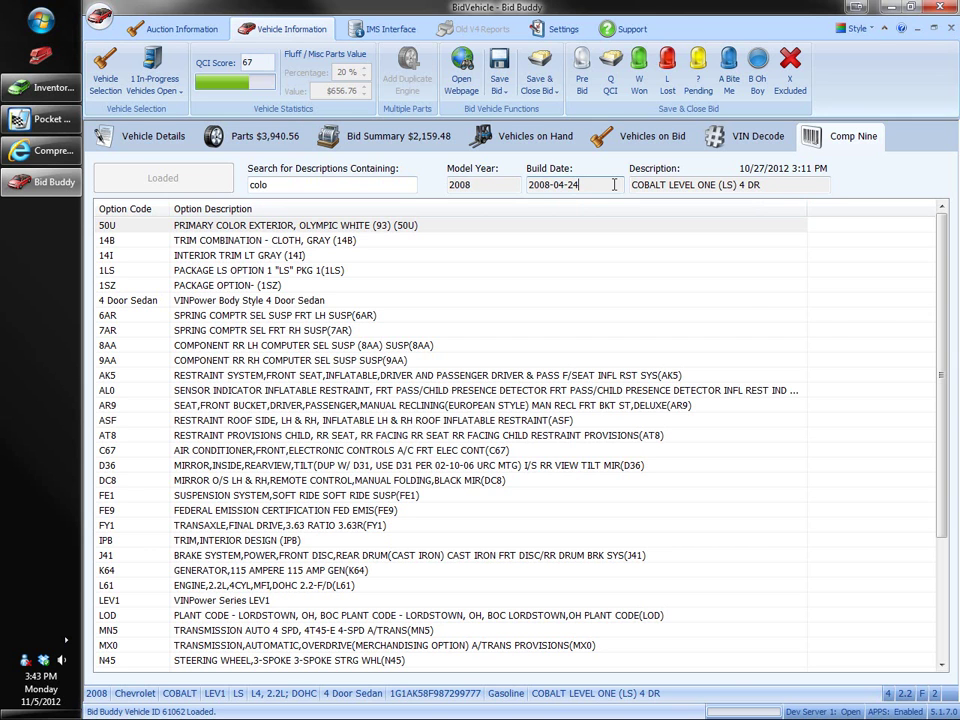
left_click(252, 136)
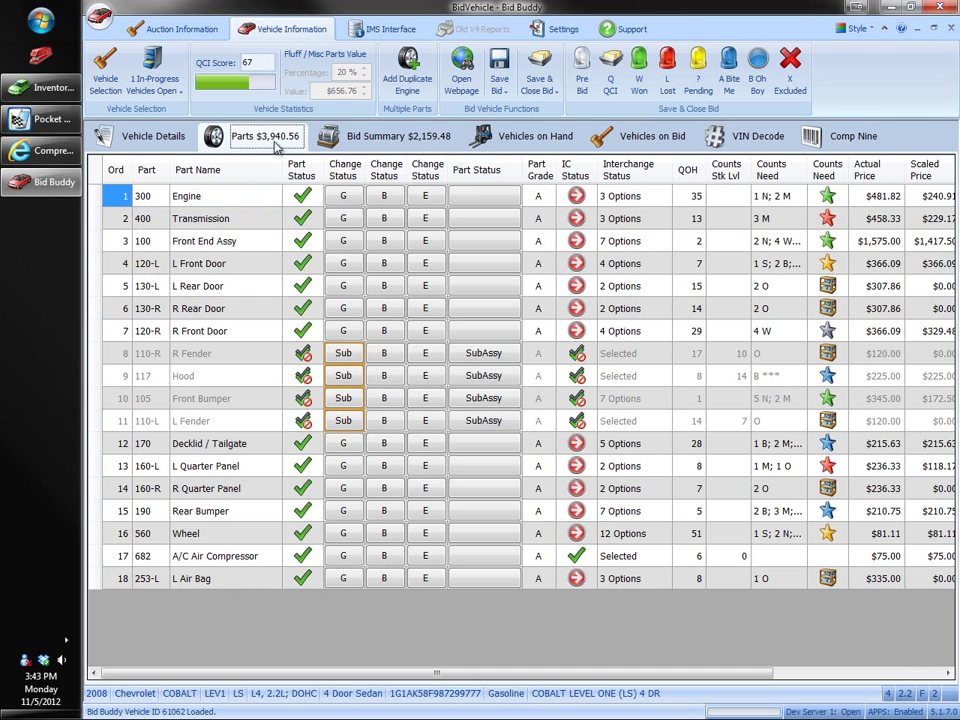
double_click(648, 218)
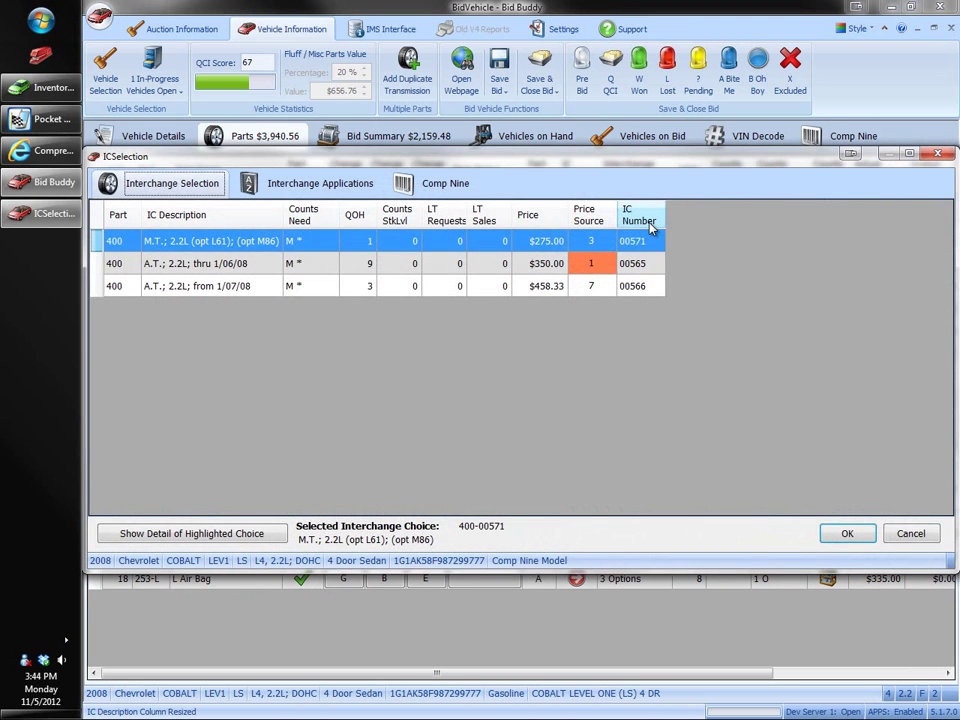
left_click(455, 185)
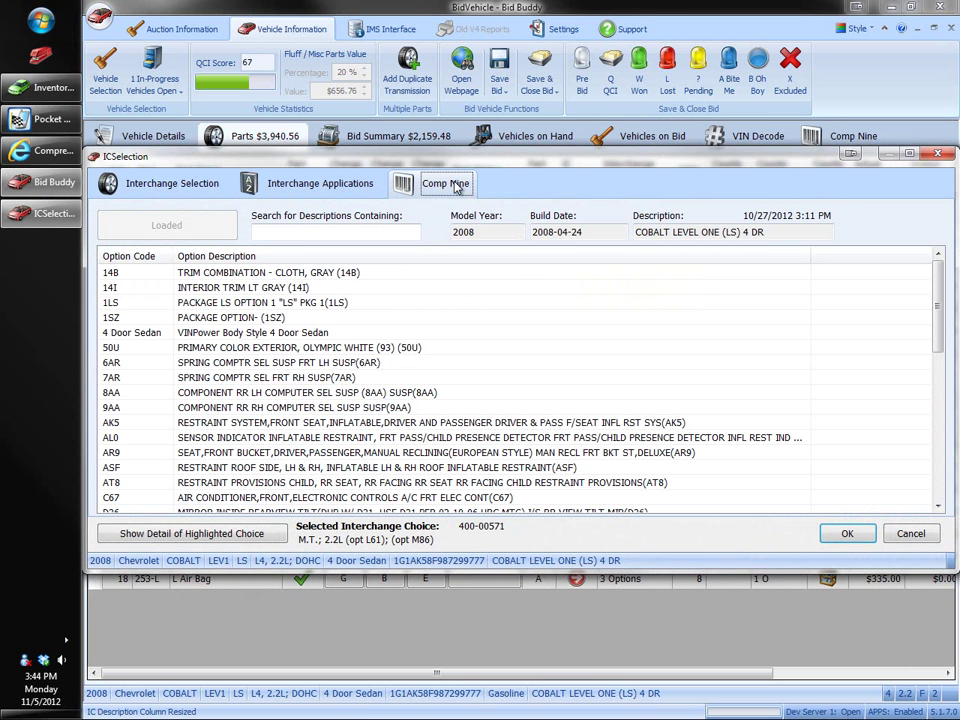
left_click(937, 153)
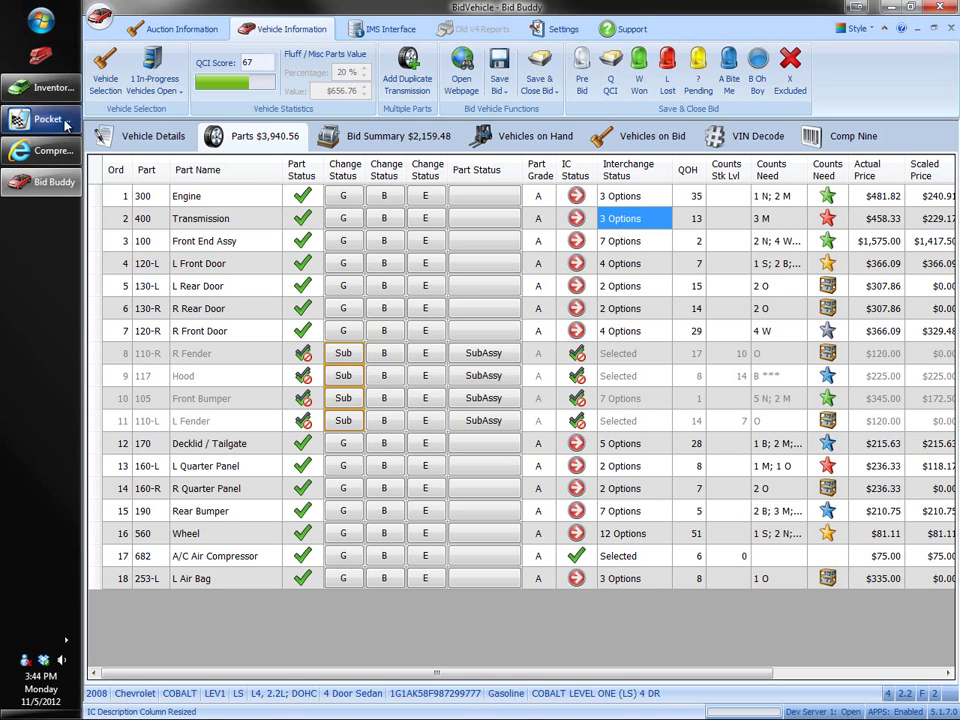
- Read the Support > Whats New? release notes, then switch to Inventory Buddy's 2004 Grand Am
mouse_move(48, 190)
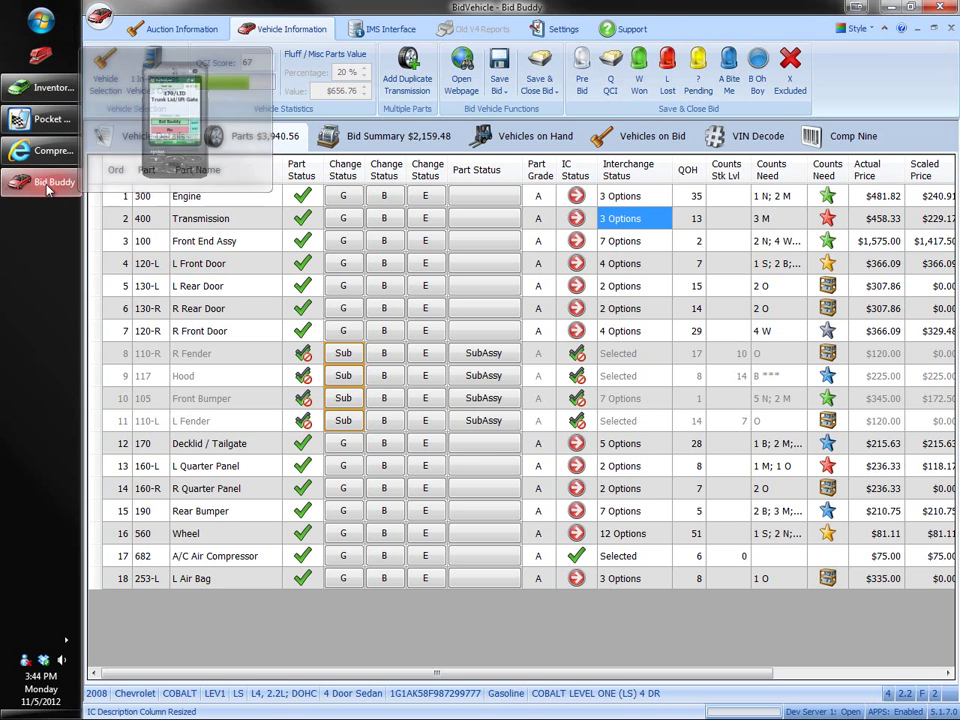
left_click(624, 29)
left_click(712, 72)
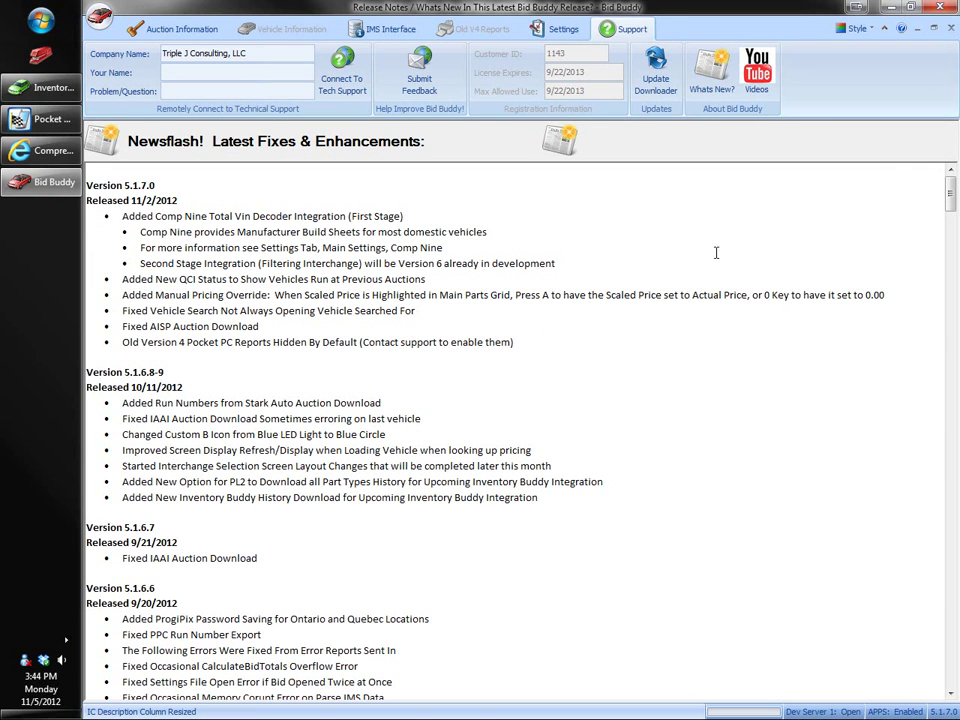
left_click(945, 55)
left_click(40, 87)
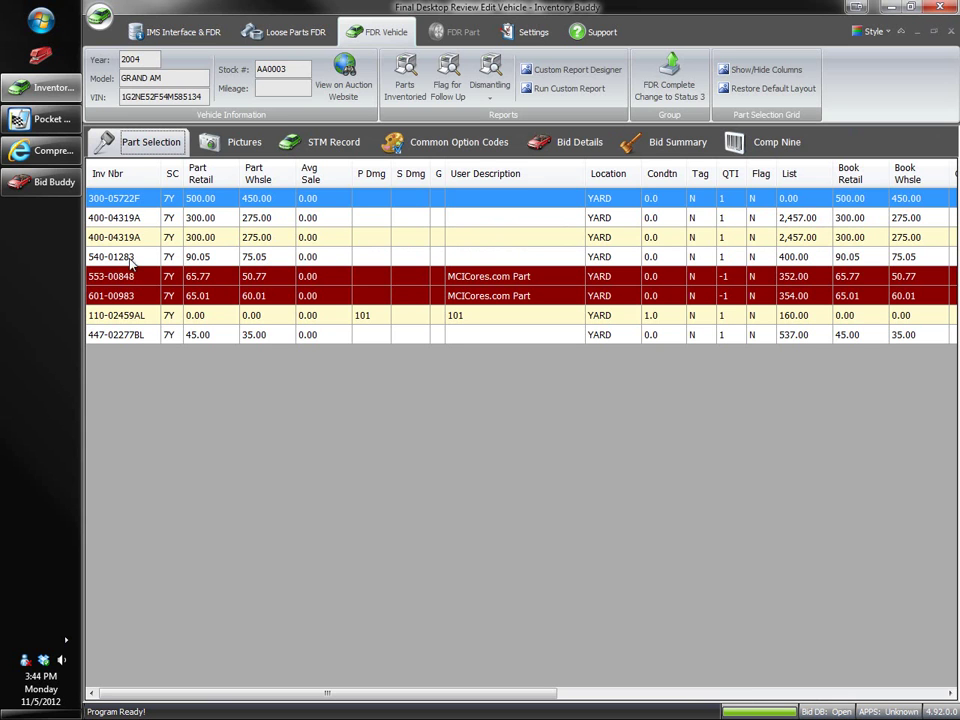
- Filter the Grand Am's Comp Nine options by 'whee', then 'windo', surfacing A31 power windows
left_click(767, 145)
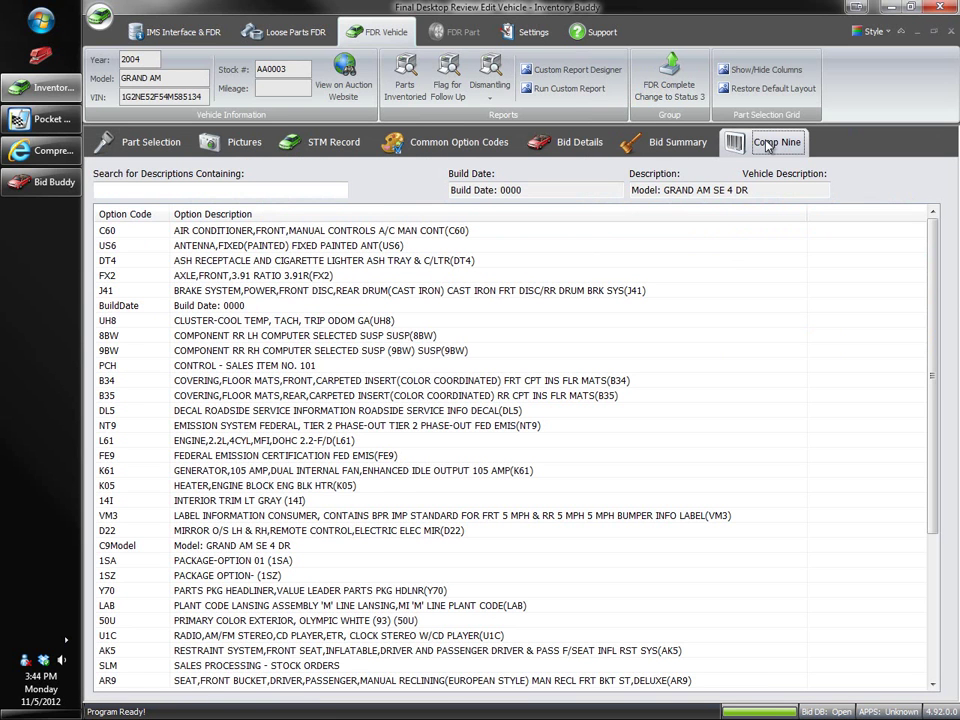
left_click(239, 188)
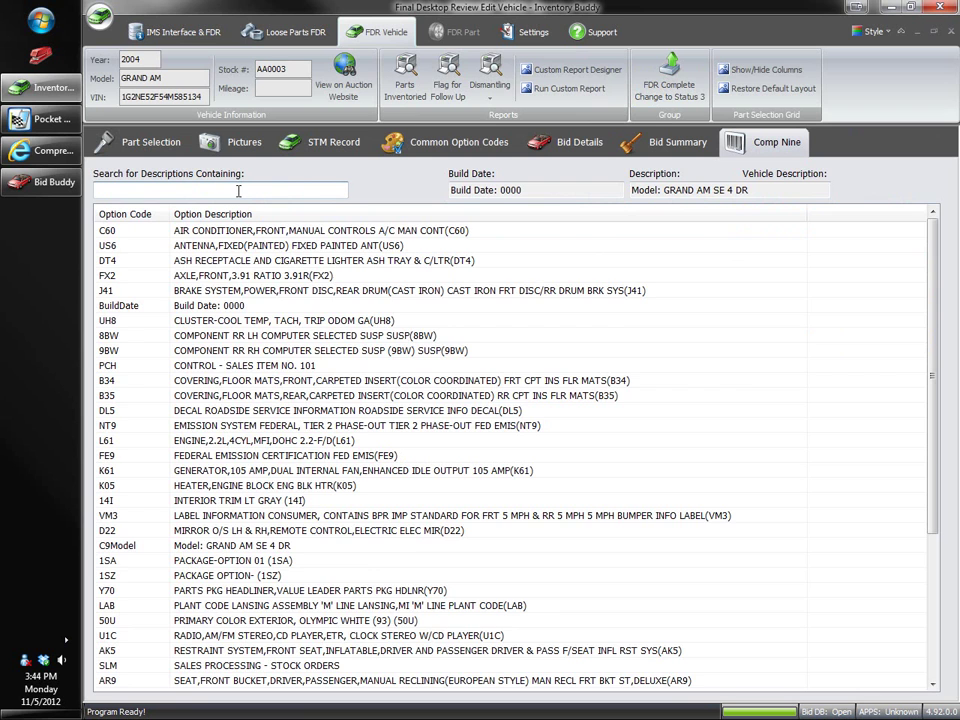
type("whee")
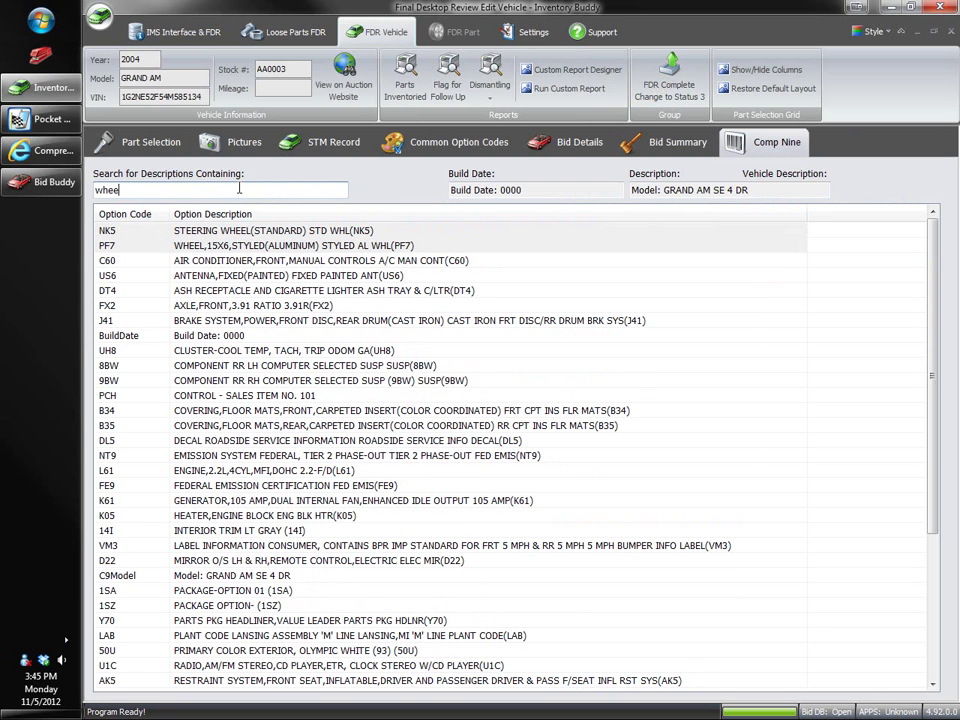
double_click(278, 188)
key("BackSpace")
type("windo")
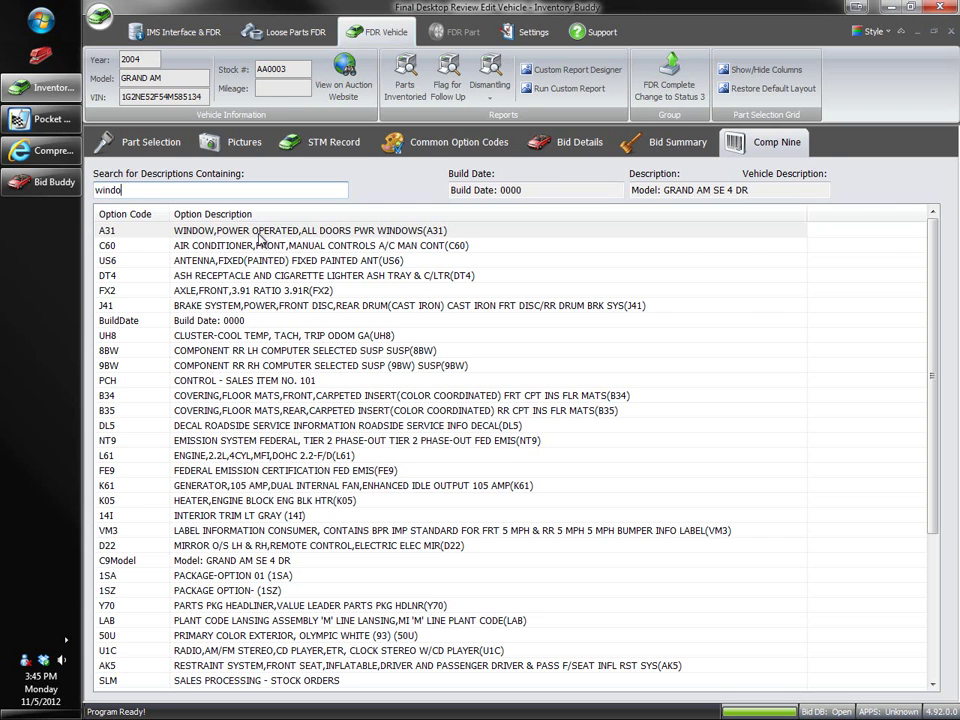
- Open the trunk lid's Comp Nine report via Special > View Comp Nine Report in the Pocket PC emulator
left_click(148, 143)
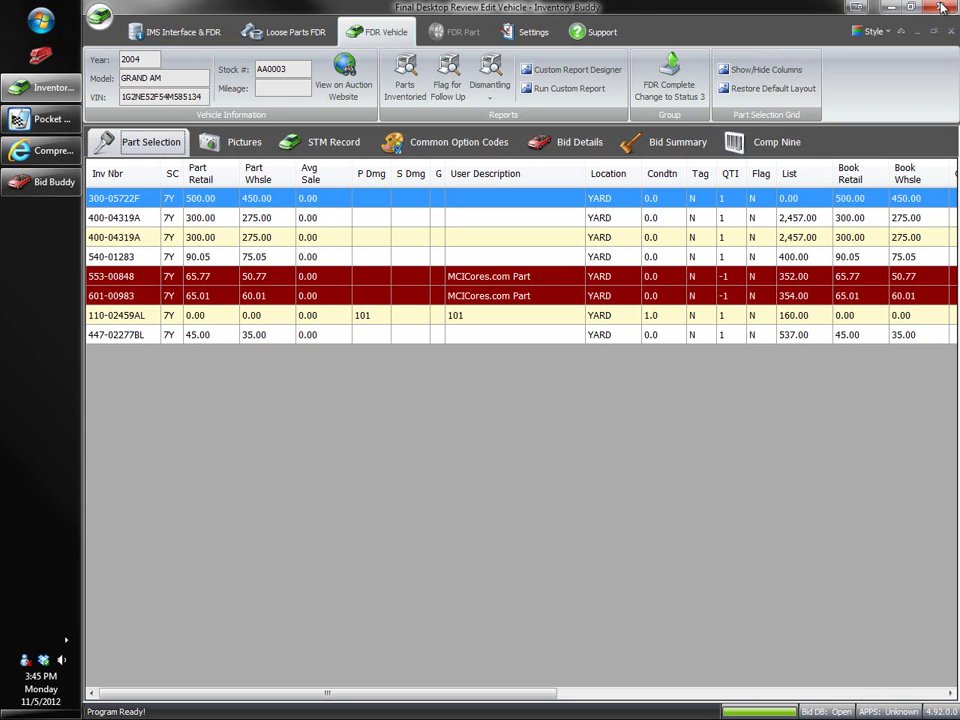
left_click(56, 118)
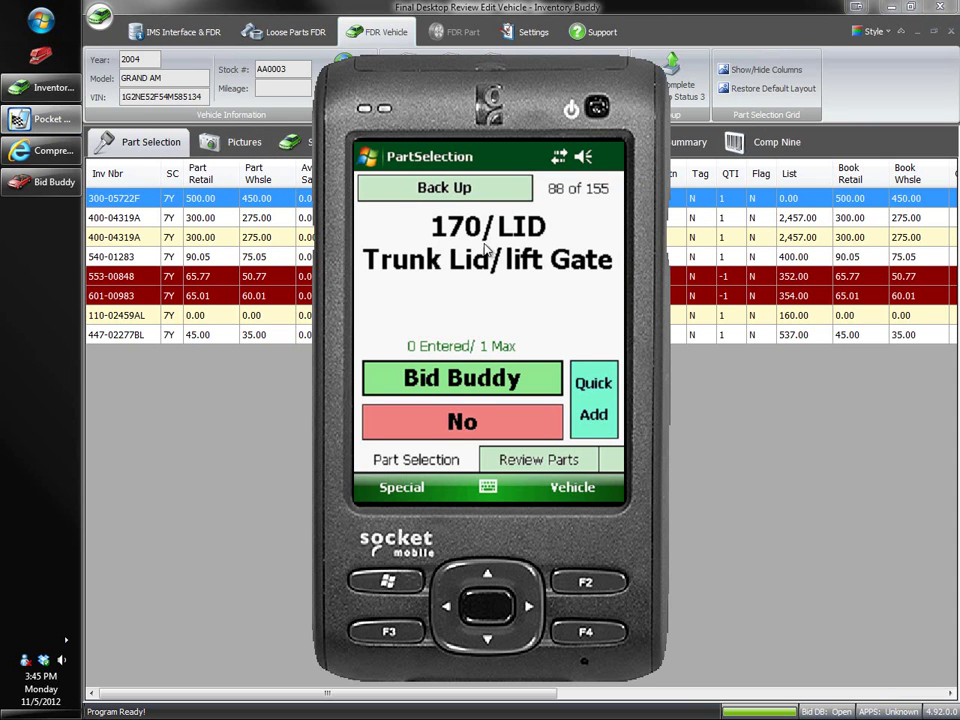
left_click(506, 373)
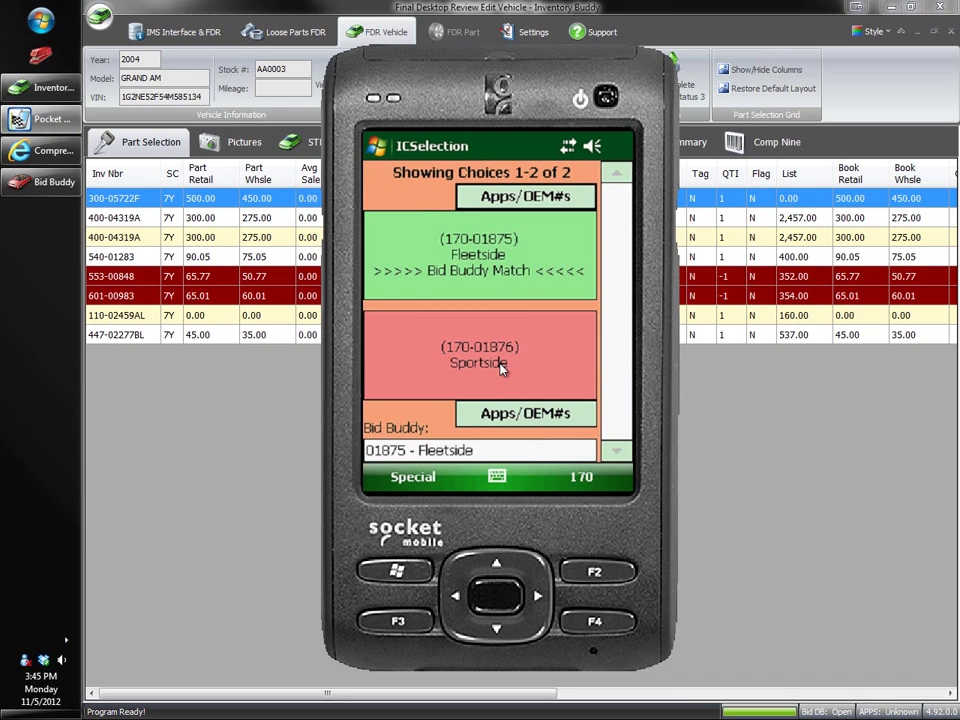
left_click(405, 486)
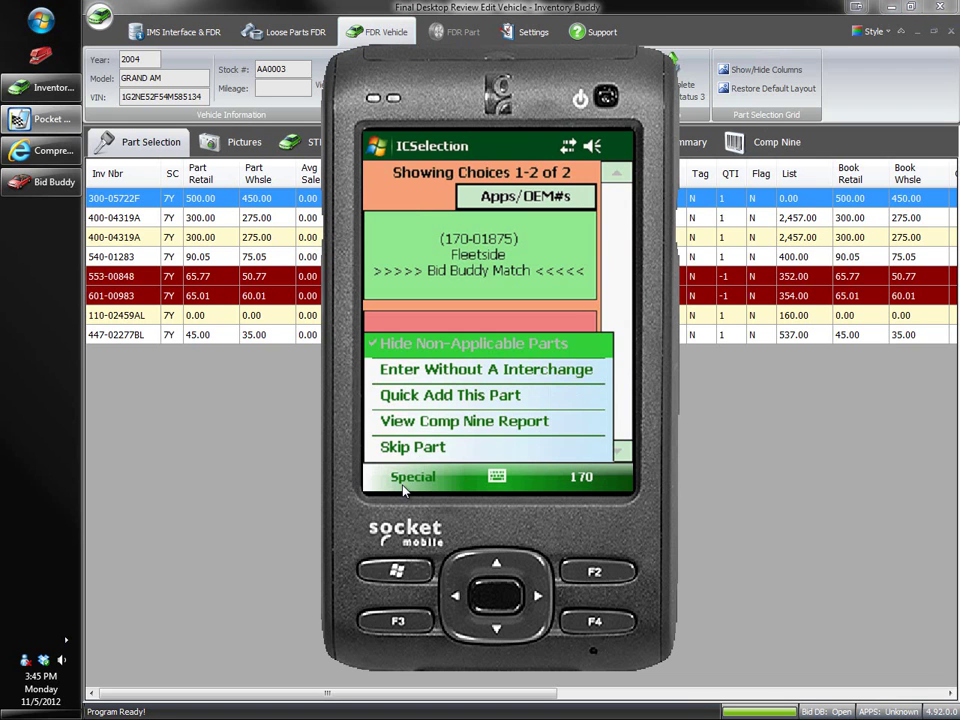
left_click(430, 423)
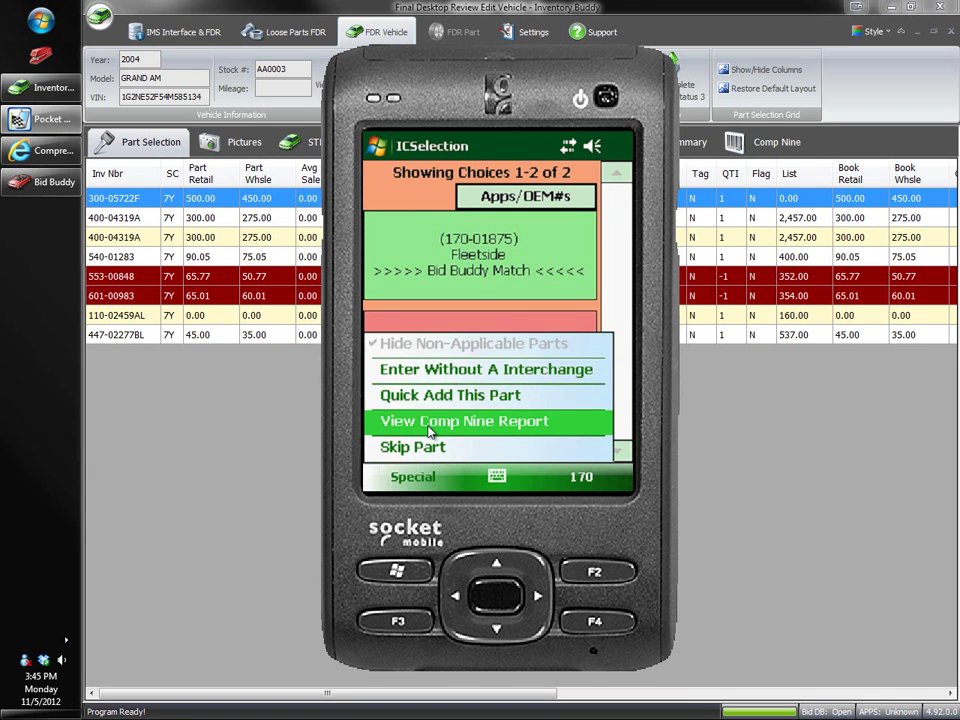
- Search the report for 'fle' to find E63 Fleetside pickup box, then return to Inventory Buddy
type("fle")
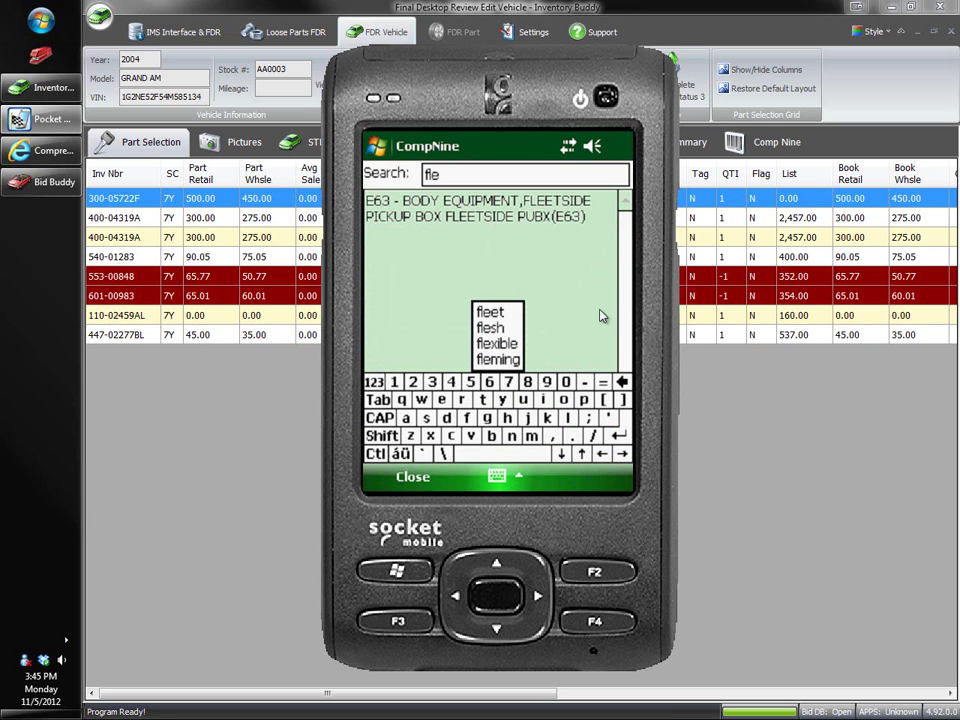
left_click(545, 208)
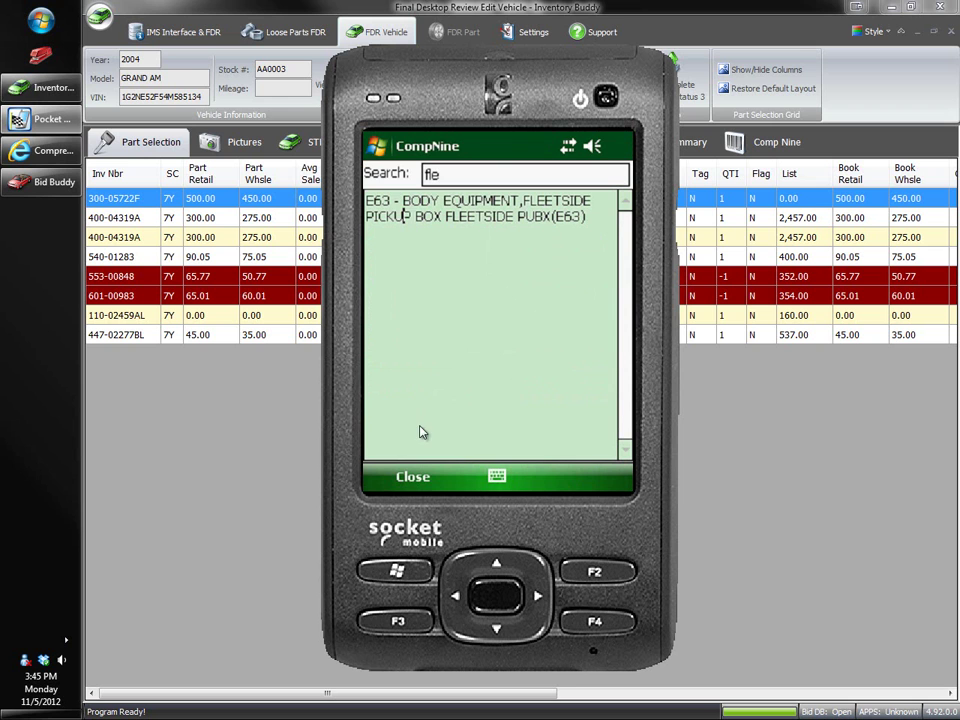
left_click(423, 477)
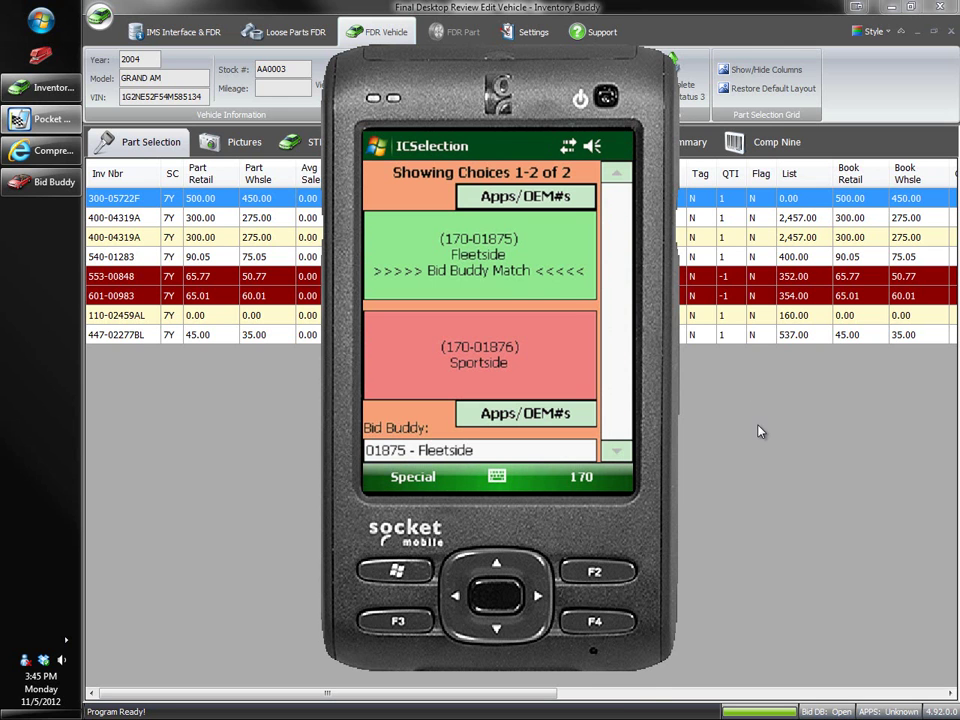
left_click(727, 407)
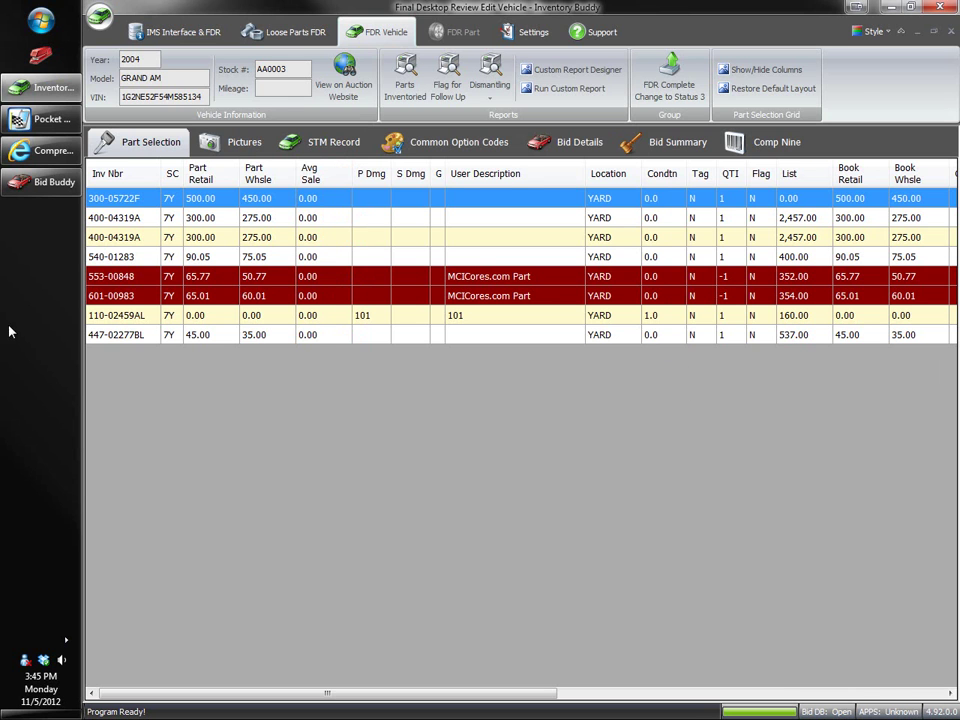
- Open Bid Buddy's Settings > Main Settings form on its Comp Nine tab
left_click(37, 185)
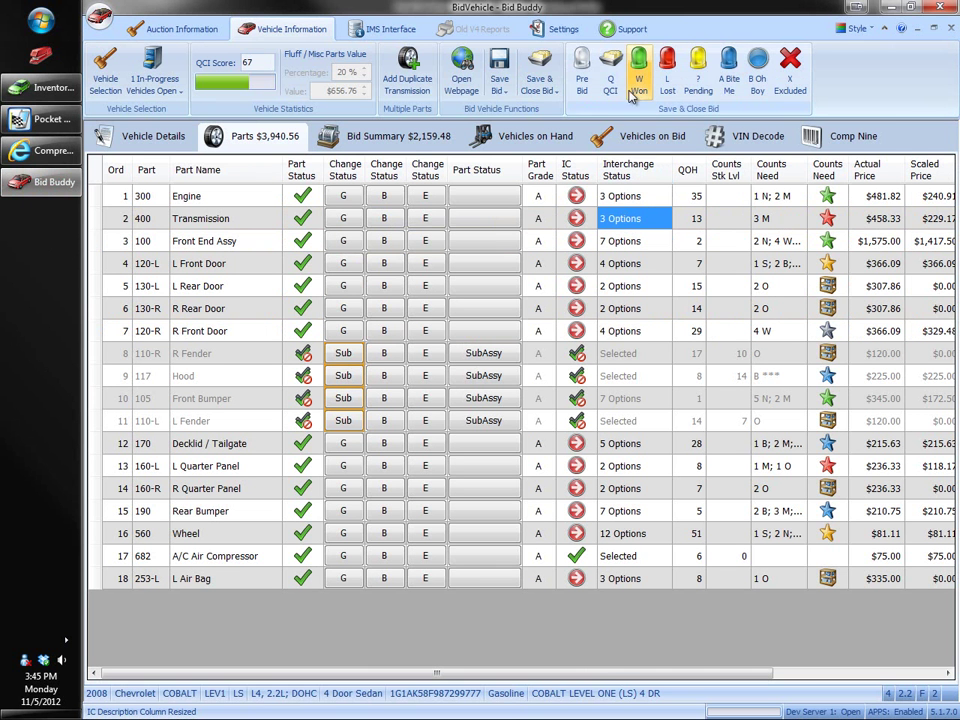
left_click(547, 32)
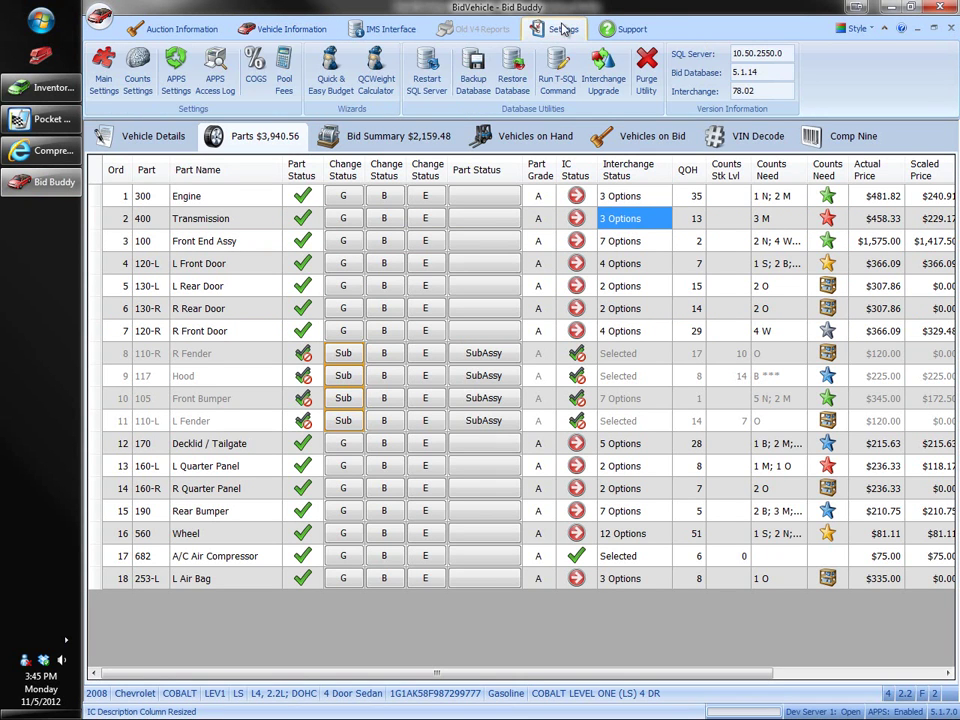
left_click(103, 80)
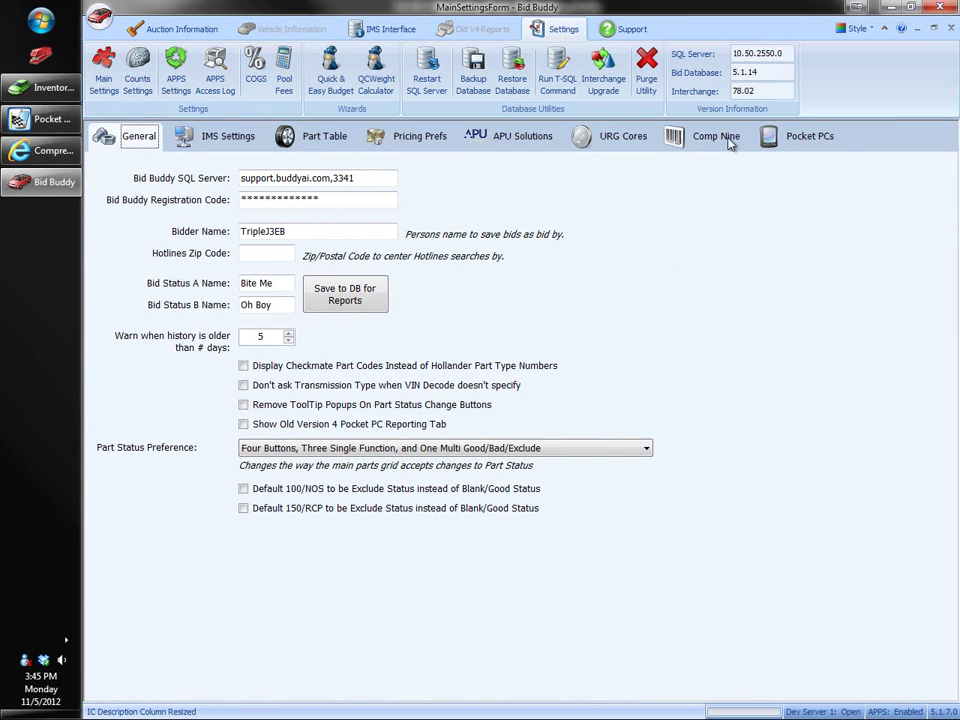
left_click(716, 137)
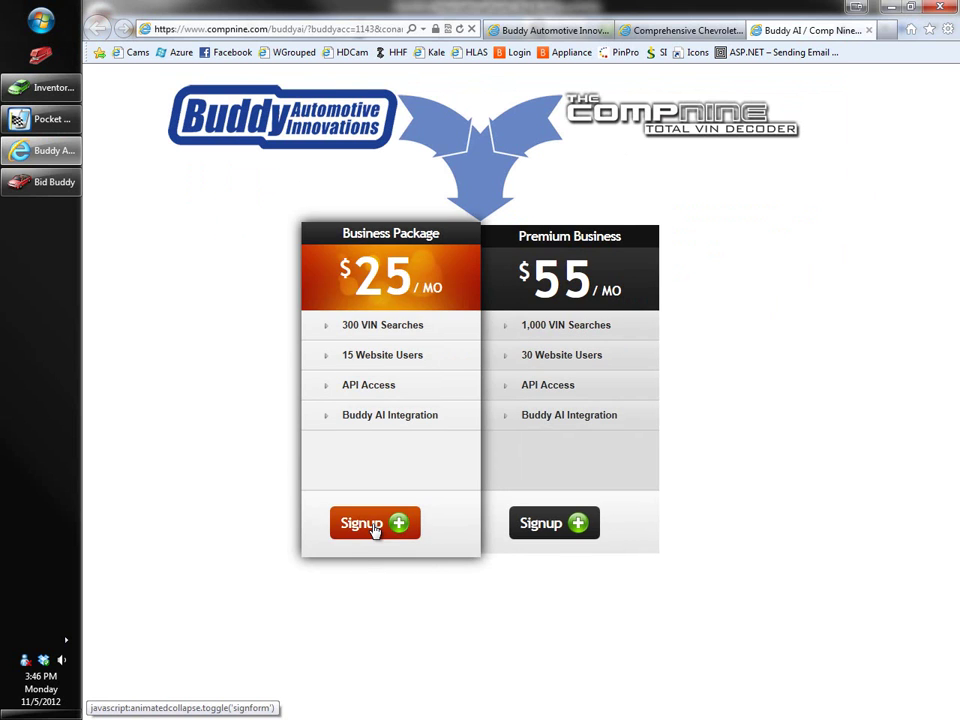
- Open the Business Package signup, highlighting the prefilled company name and account number, then return to Bid Buddy
left_click(373, 527)
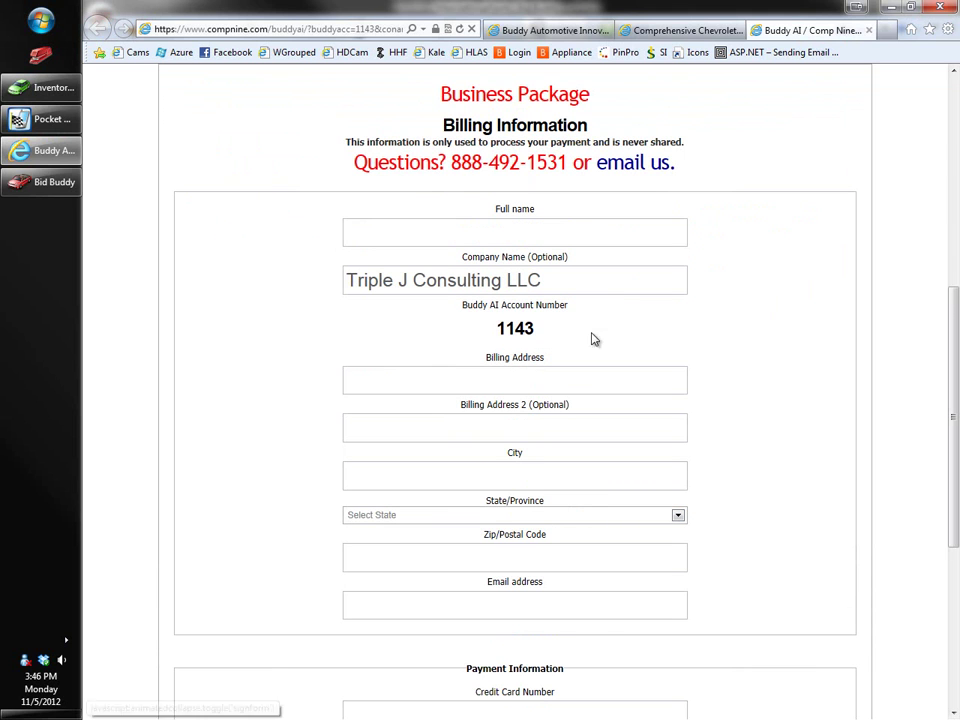
left_click_drag(617, 285, 313, 263)
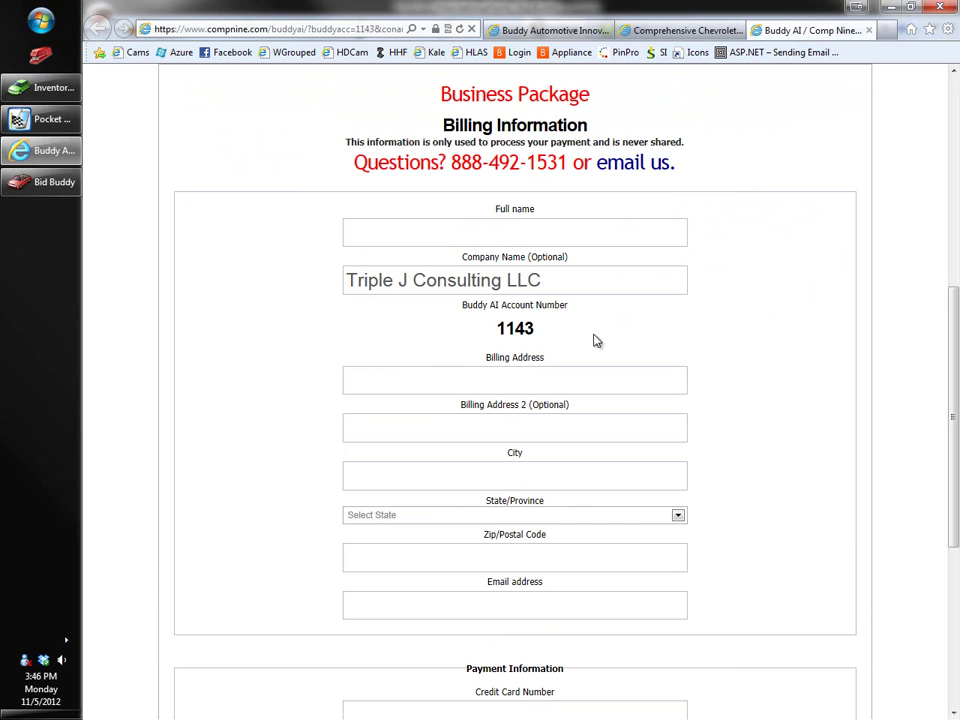
left_click_drag(596, 339, 502, 335)
scroll(510, 400, "down", 5)
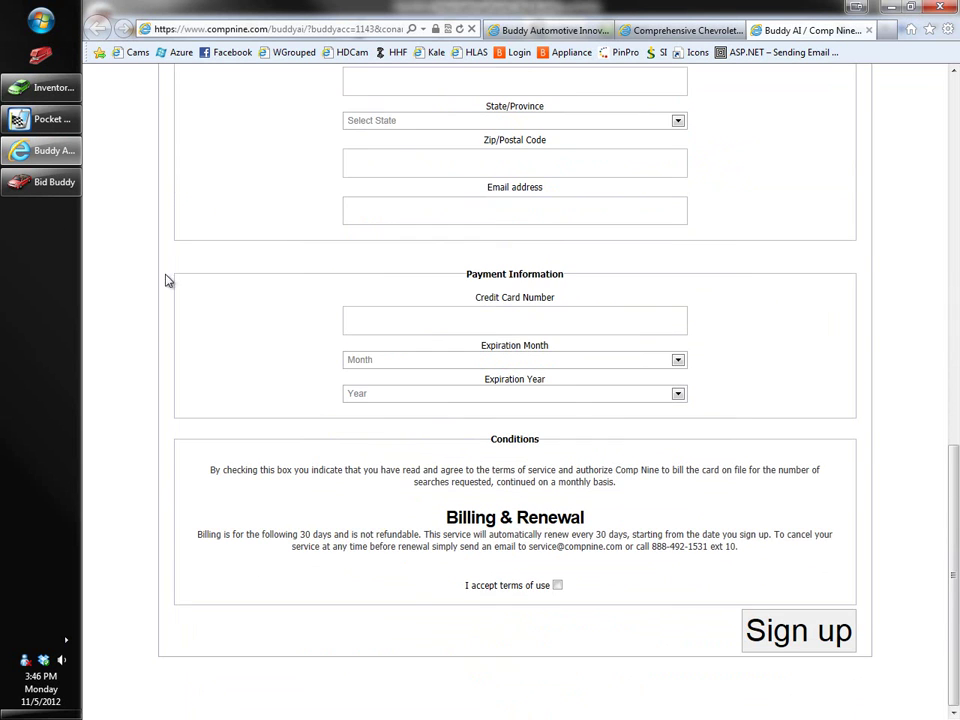
left_click(30, 182)
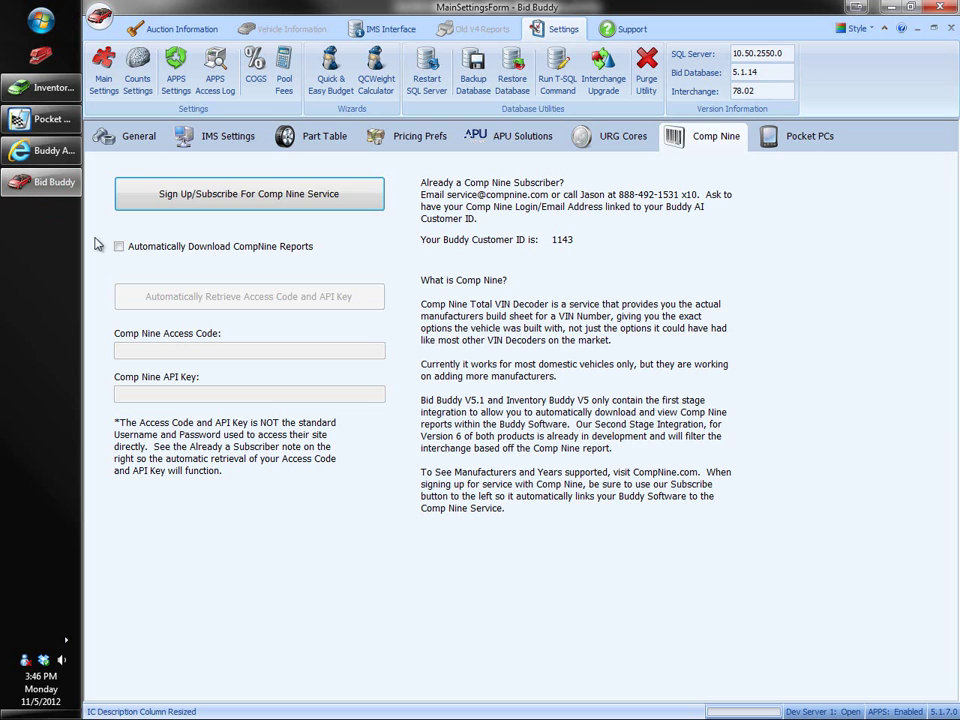
- Turn on automatic Comp Nine report downloads and auto-retrieve the access code and API key
left_click(167, 253)
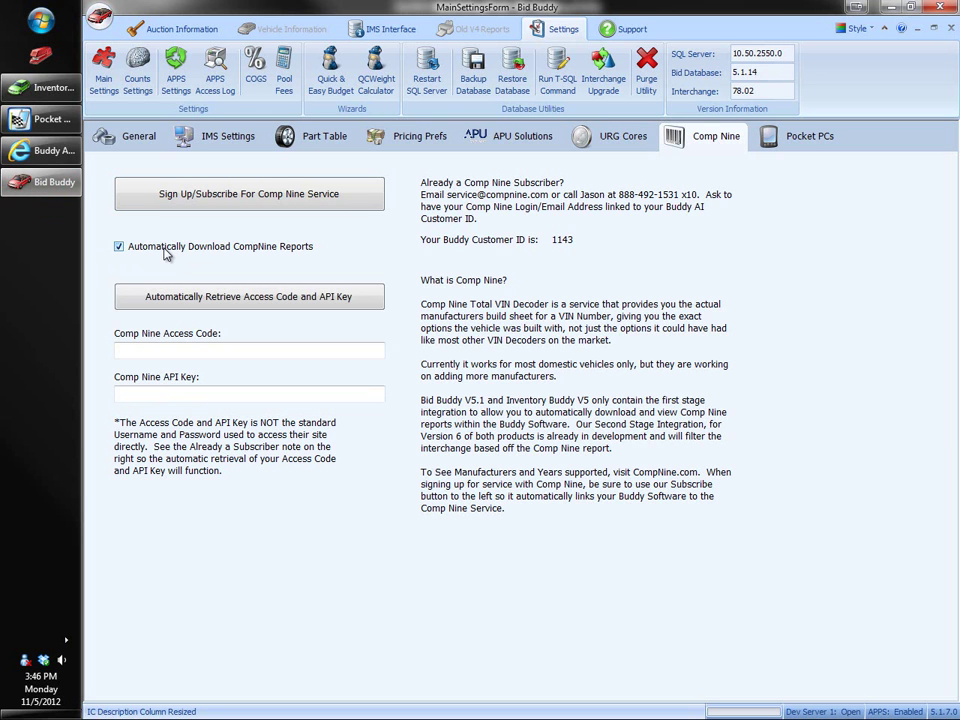
left_click(191, 302)
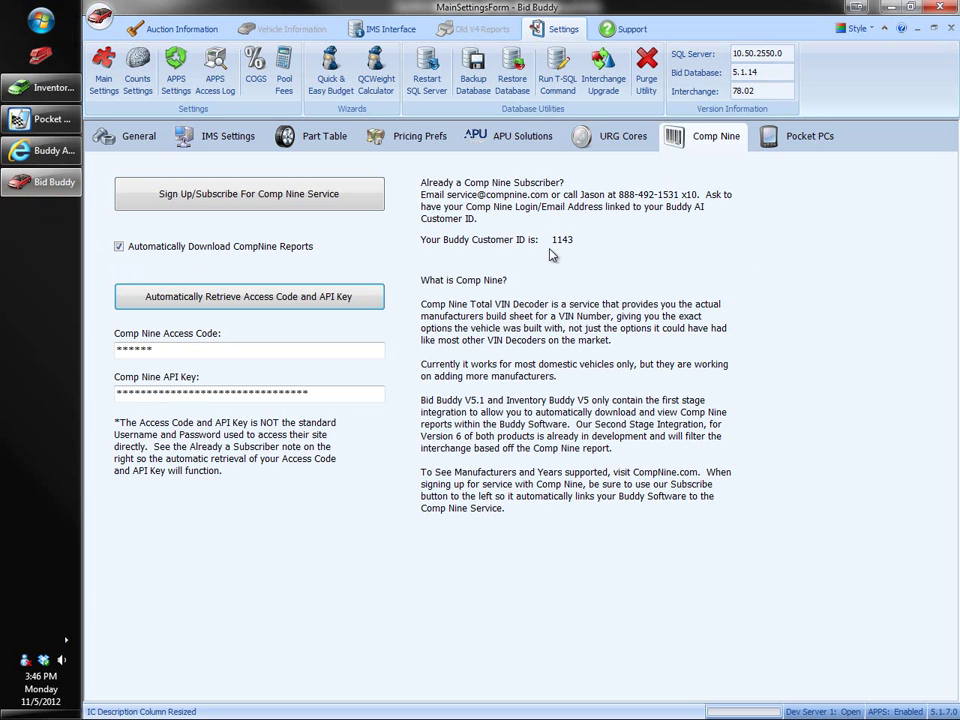
double_click(143, 357)
left_click(330, 391)
key("shift+Left")
key("shift+Left")
key("shift+Left")
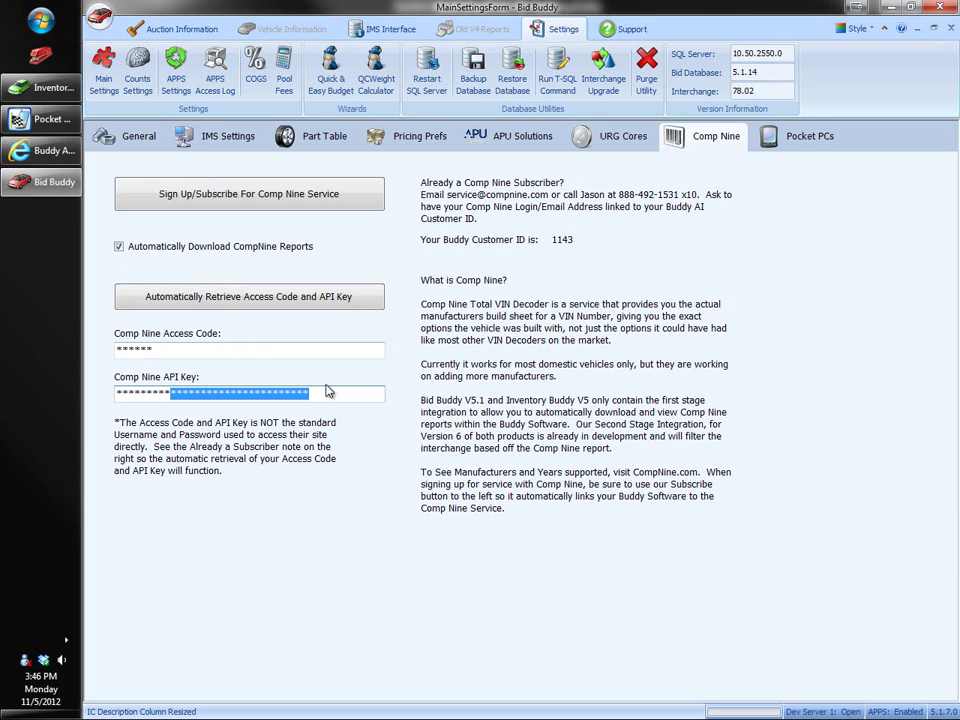
left_click(333, 393)
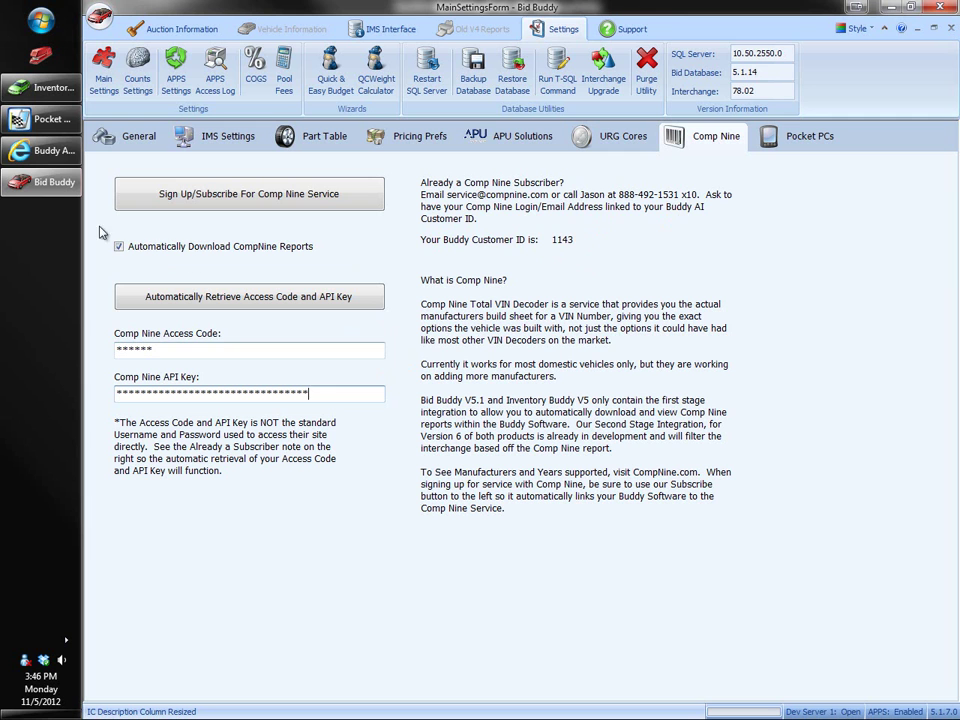
- Glance at the browser signup page, then return to Bid Buddy's Comp Nine settings
mouse_move(48, 128)
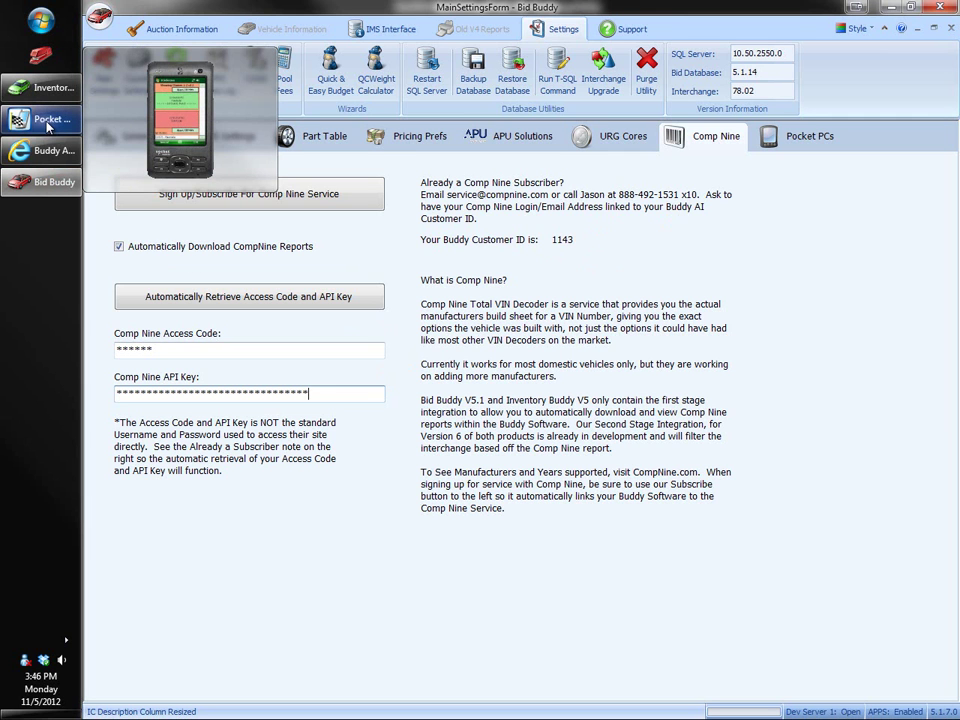
left_click(42, 186)
left_click(40, 186)
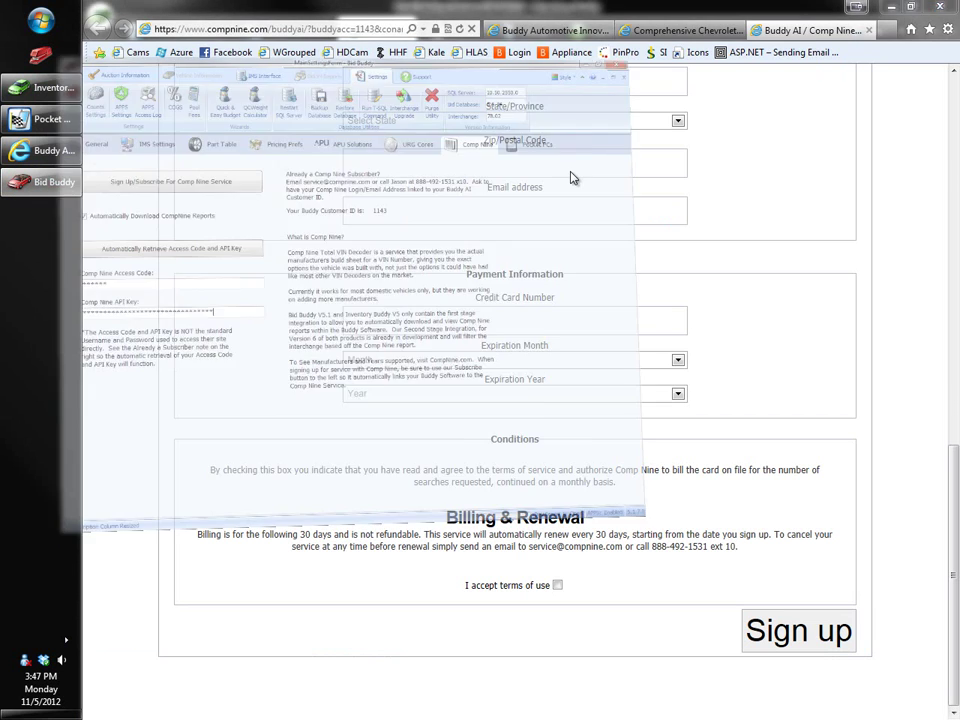